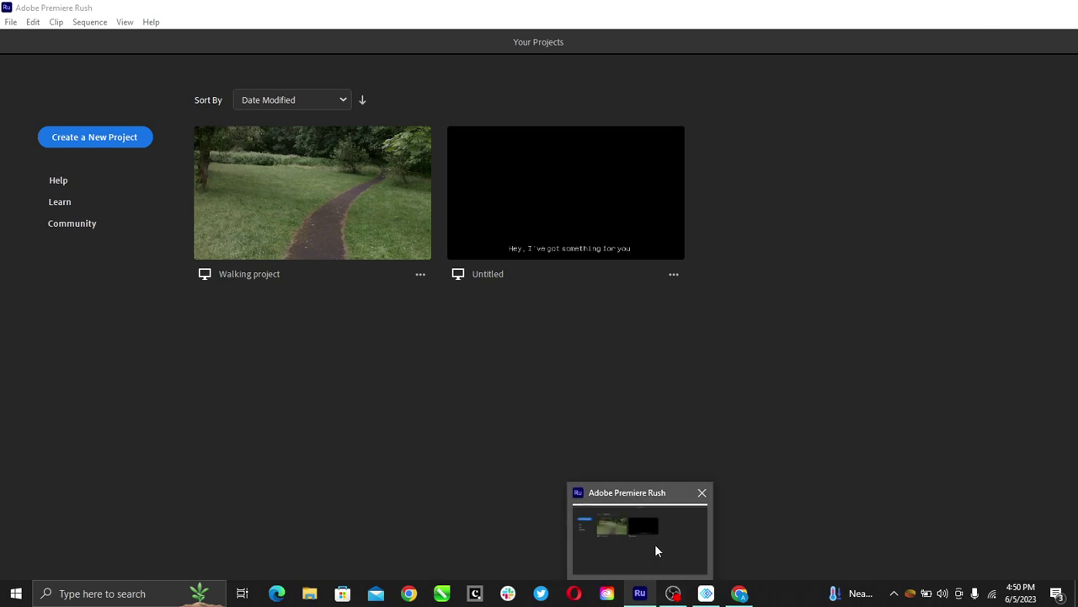
Bring the Premiere Rush window to the front, showing Your Projects
click(655, 544)
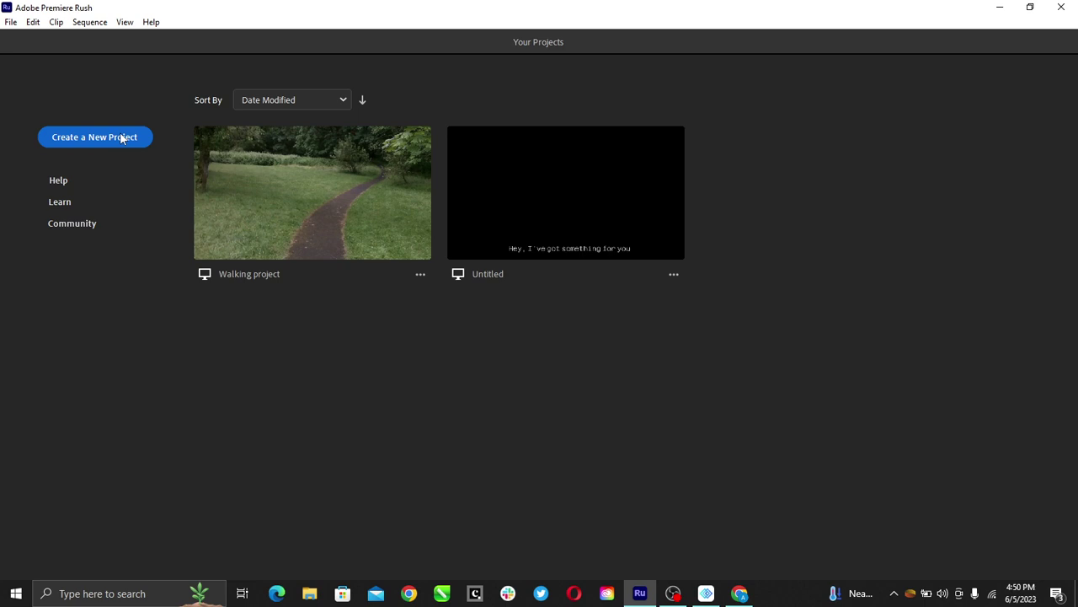
Open the Walking project and select its Introducing Greenry title, walking video and Blues Porchlight clips
click(335, 205)
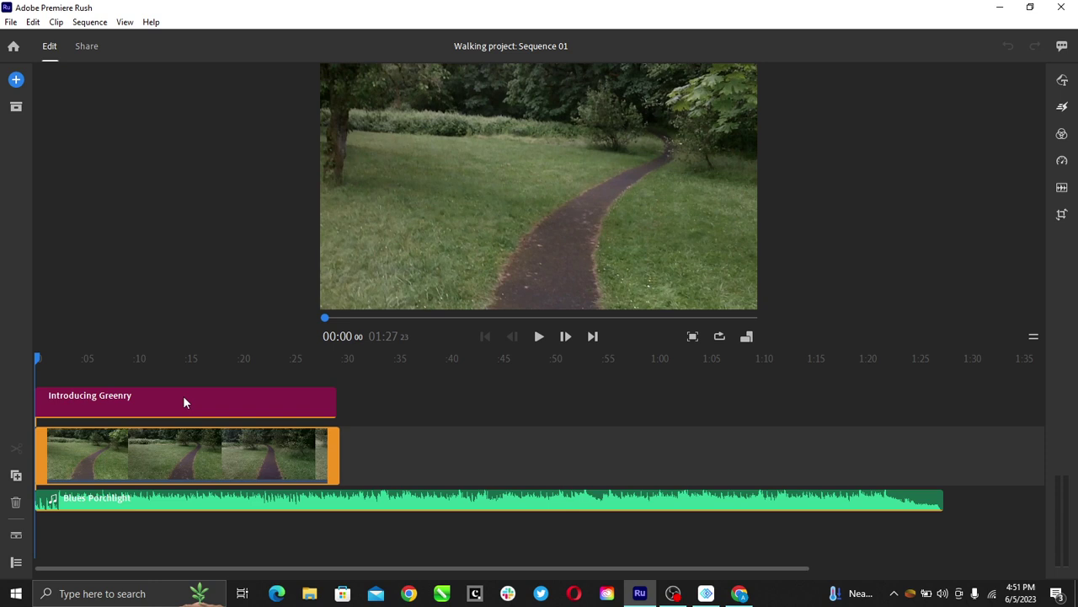
click(166, 410)
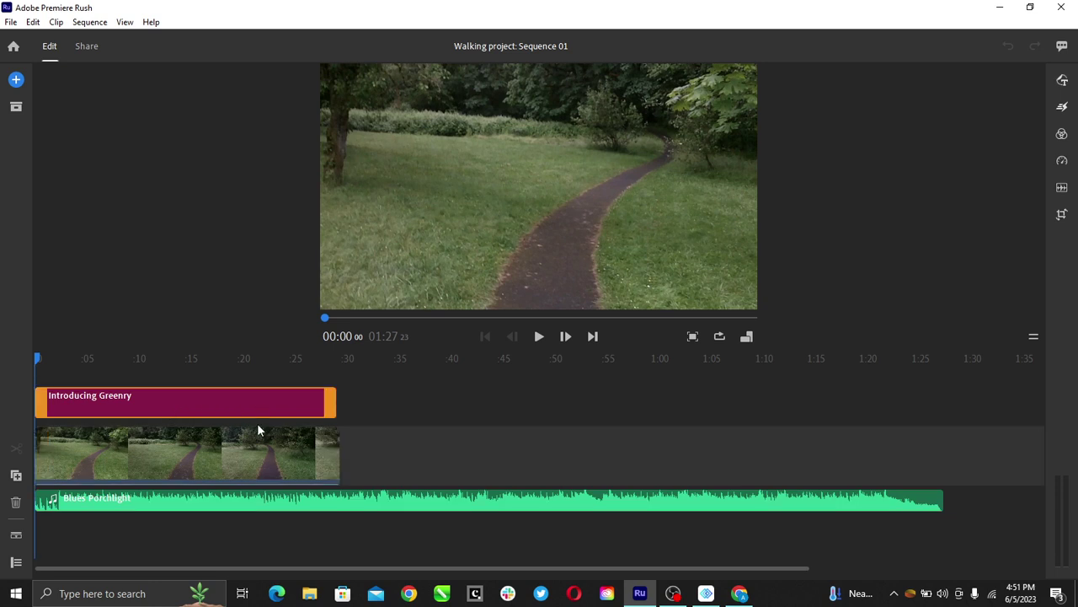
click(246, 455)
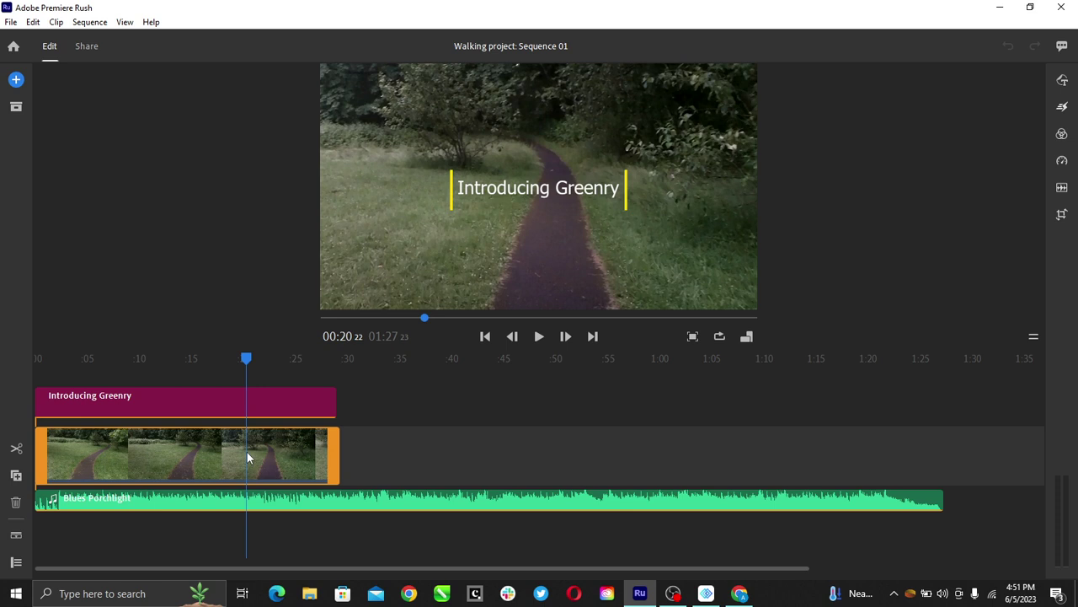
click(286, 499)
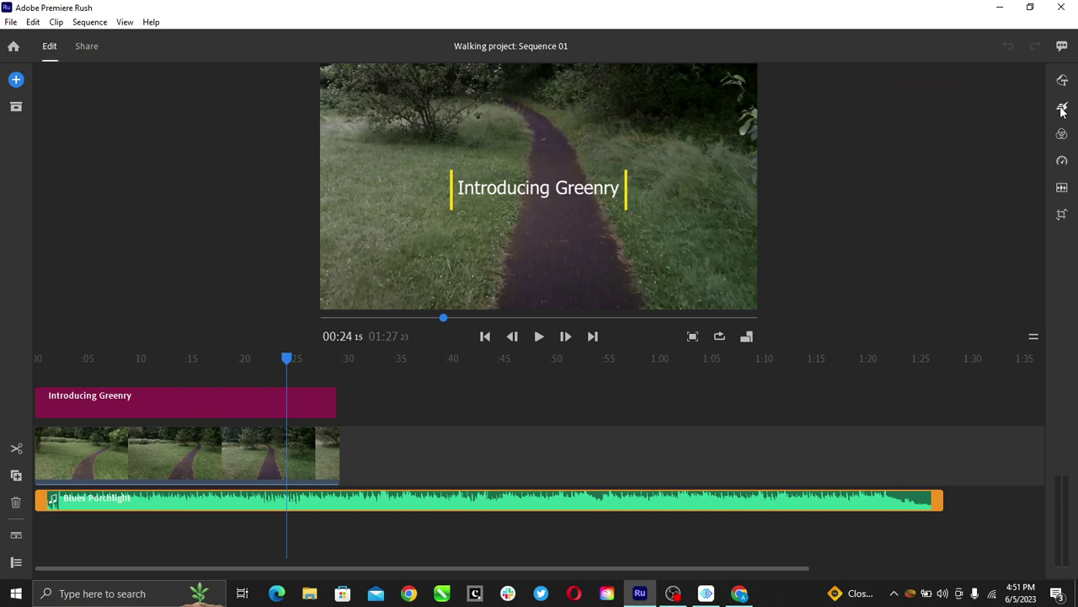
Apply a Dissolve transition from Effects to the start of the Blues Porchlight audio clip
click(1062, 111)
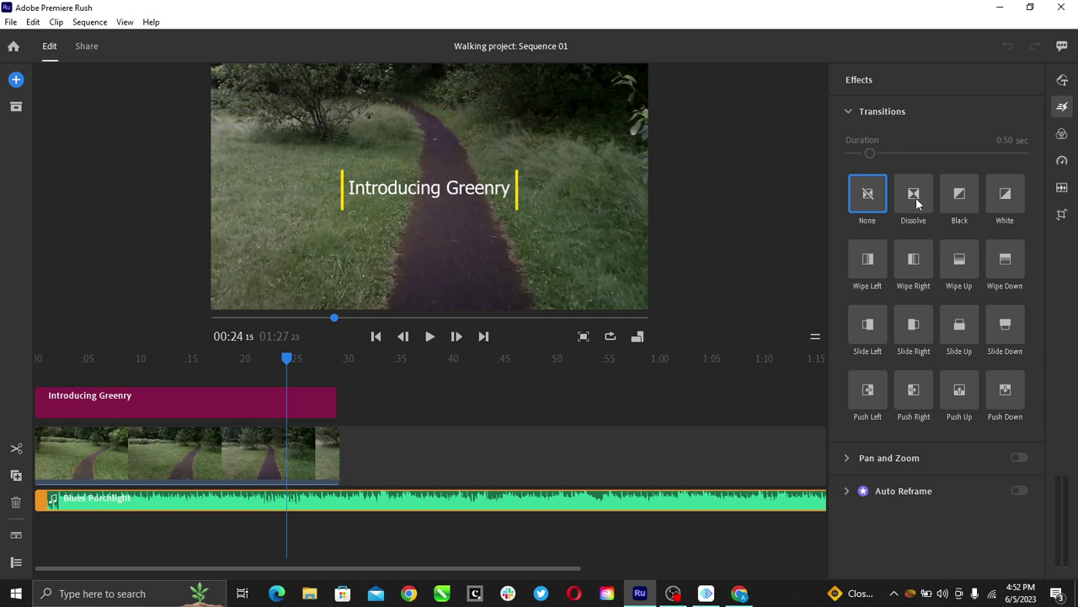
click(916, 197)
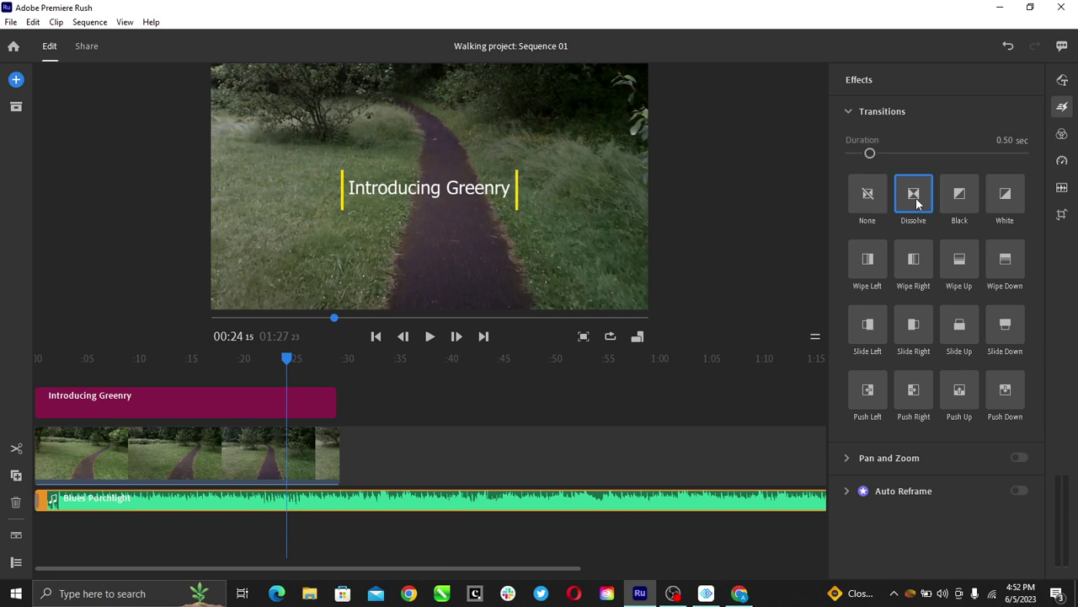
mouse_move(916, 197)
mouse_down()
mouse_move(275, 478)
mouse_move(64, 516)
mouse_up()
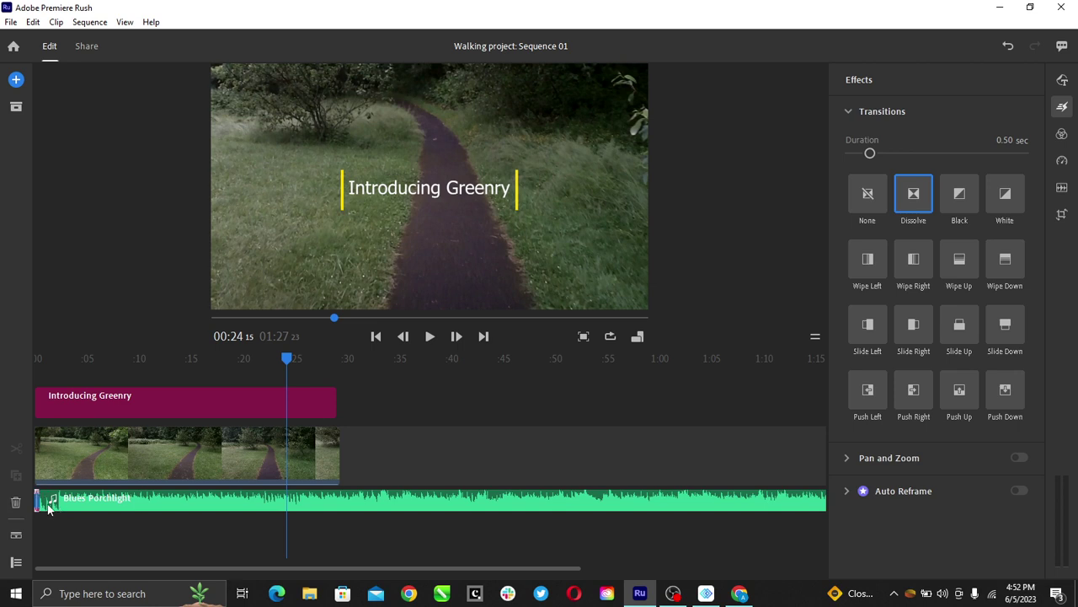
click(44, 502)
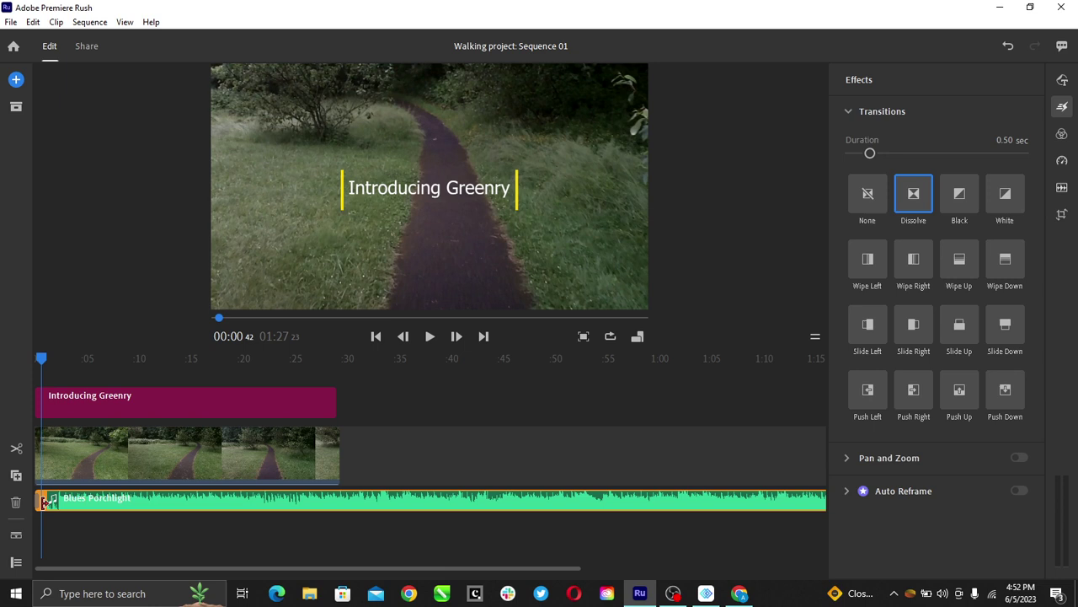
click(77, 536)
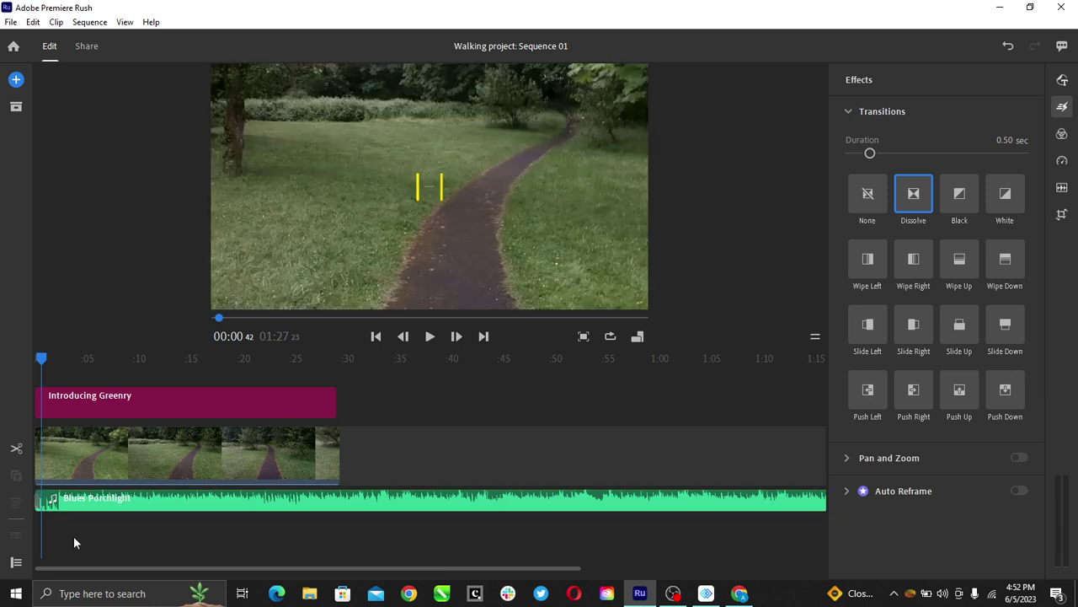
click(43, 504)
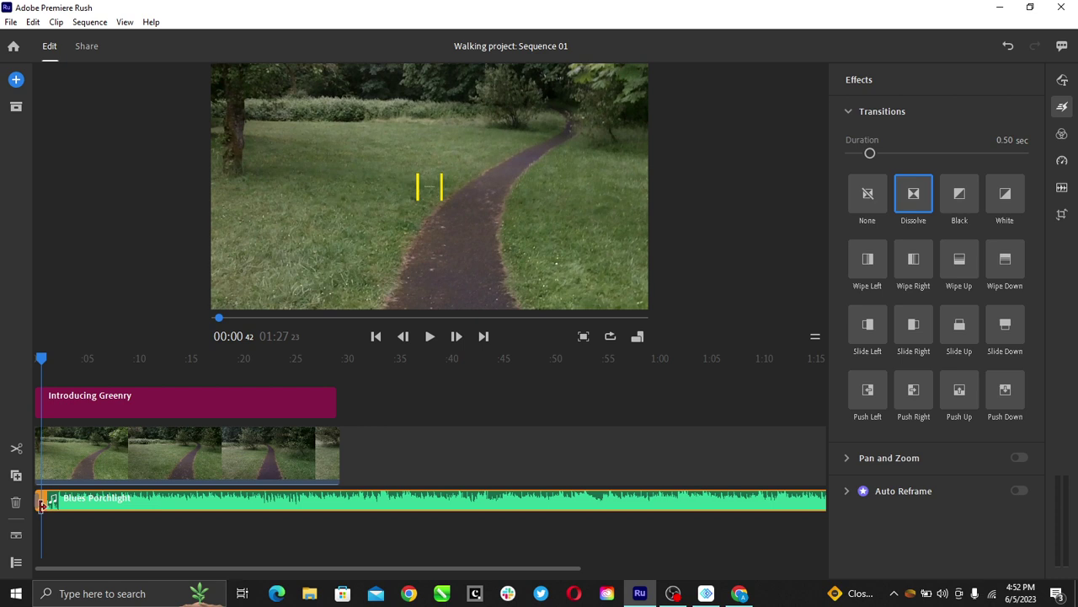
Raise the opening audio Dissolve's Transitions Duration slider to its maximum
mouse_move(45, 502)
mouse_down()
mouse_move(59, 504)
mouse_move(37, 505)
mouse_up()
drag(870, 153, 958, 177)
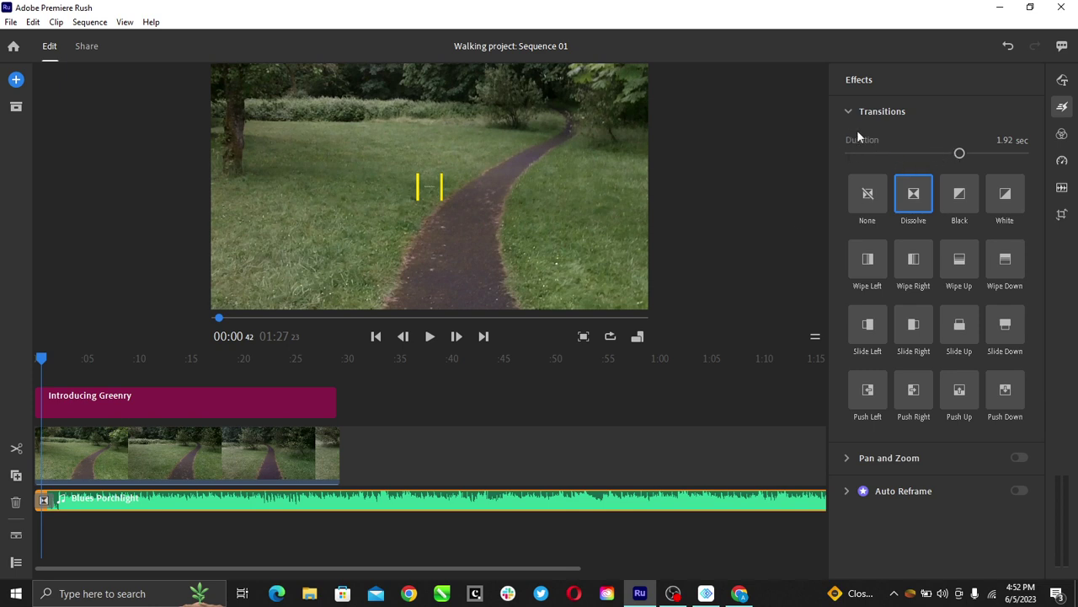
drag(958, 154, 1036, 161)
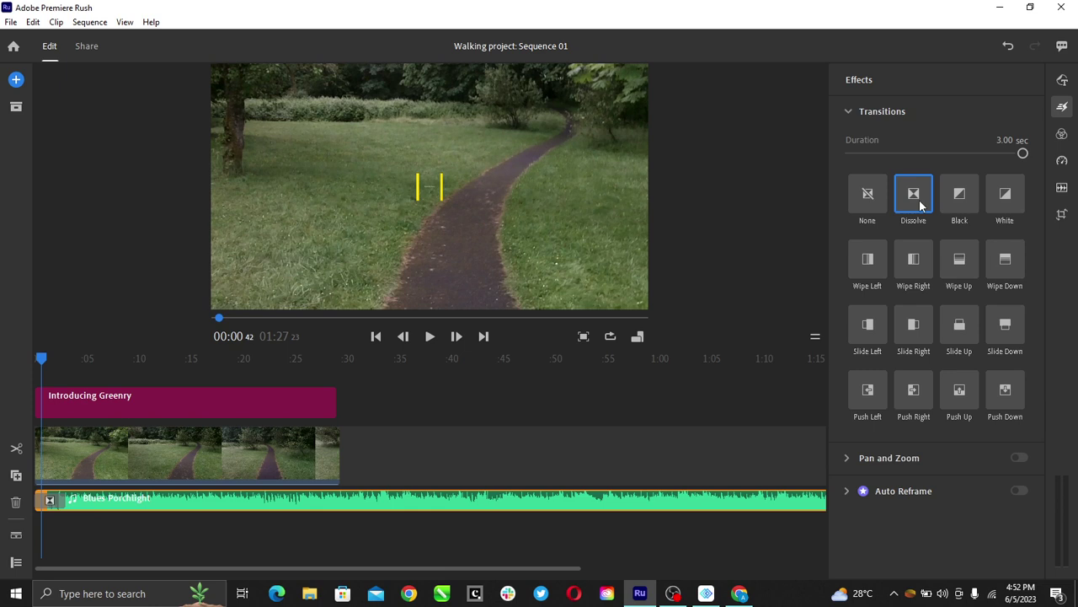
Stretch the opening audio fade on the timeline to about 10.13 seconds
click(50, 503)
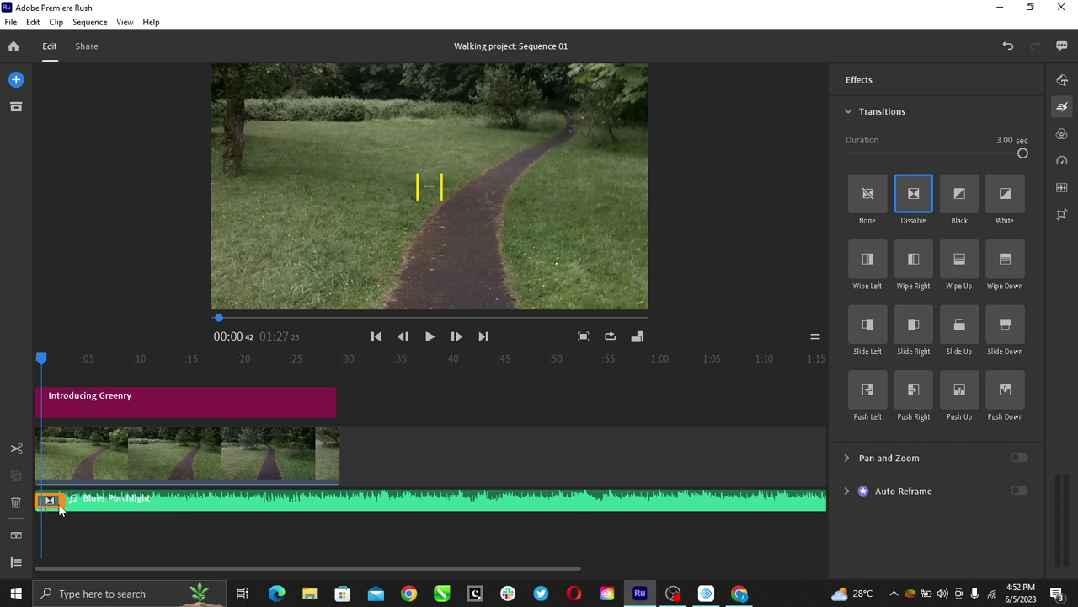
drag(60, 503, 113, 505)
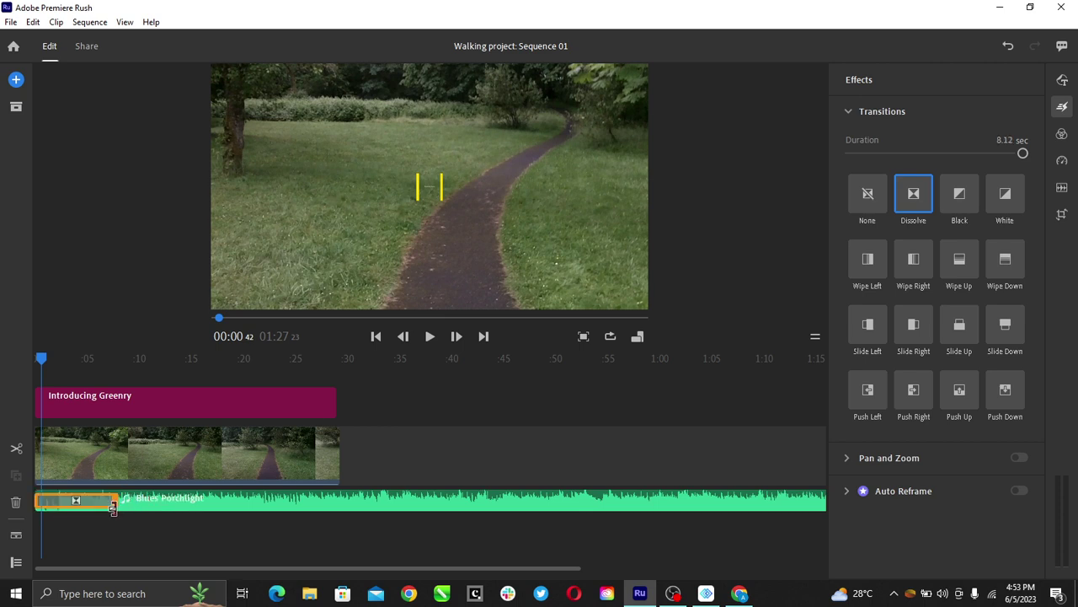
drag(112, 506, 97, 500)
mouse_move(73, 504)
mouse_down()
mouse_move(150, 504)
mouse_move(139, 503)
mouse_up()
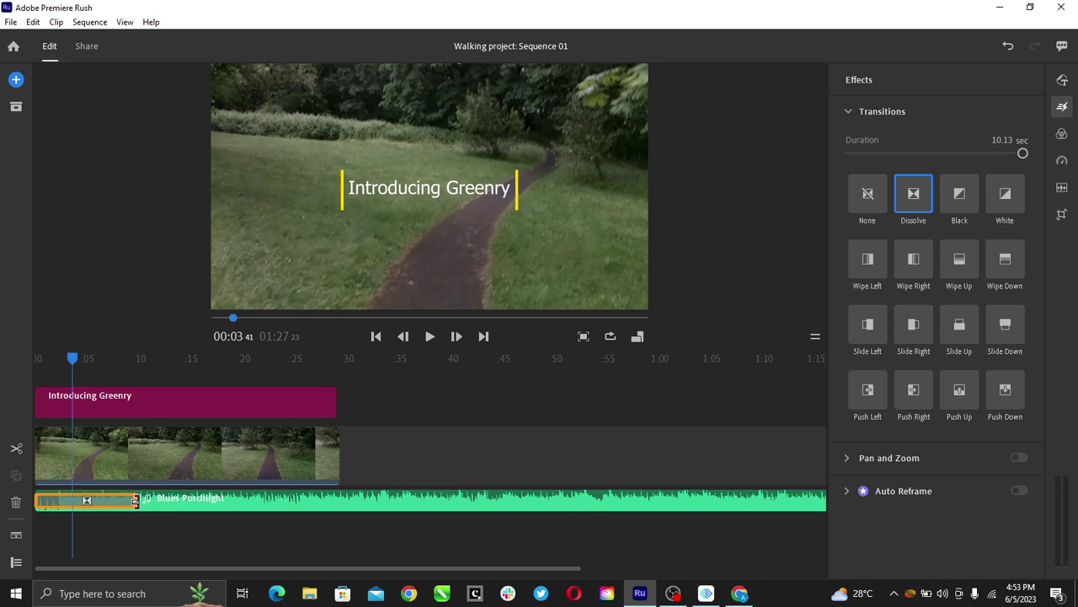
Place a Dissolve at the audio clip's end and stretch it to roughly ten seconds
click(515, 506)
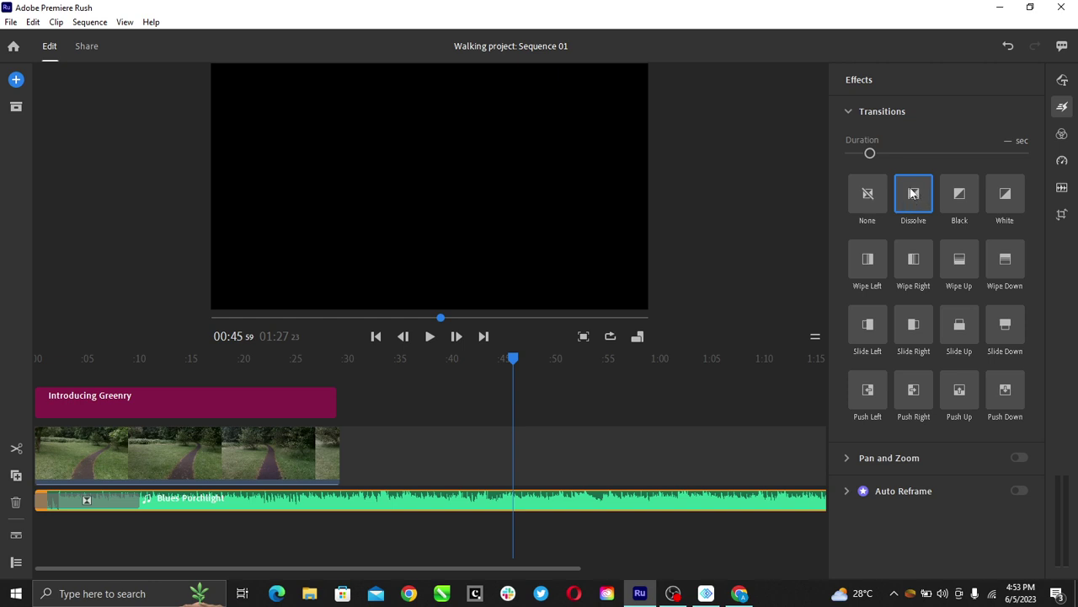
mouse_move(912, 194)
mouse_down()
mouse_move(778, 490)
mouse_move(810, 491)
mouse_up()
click(1062, 108)
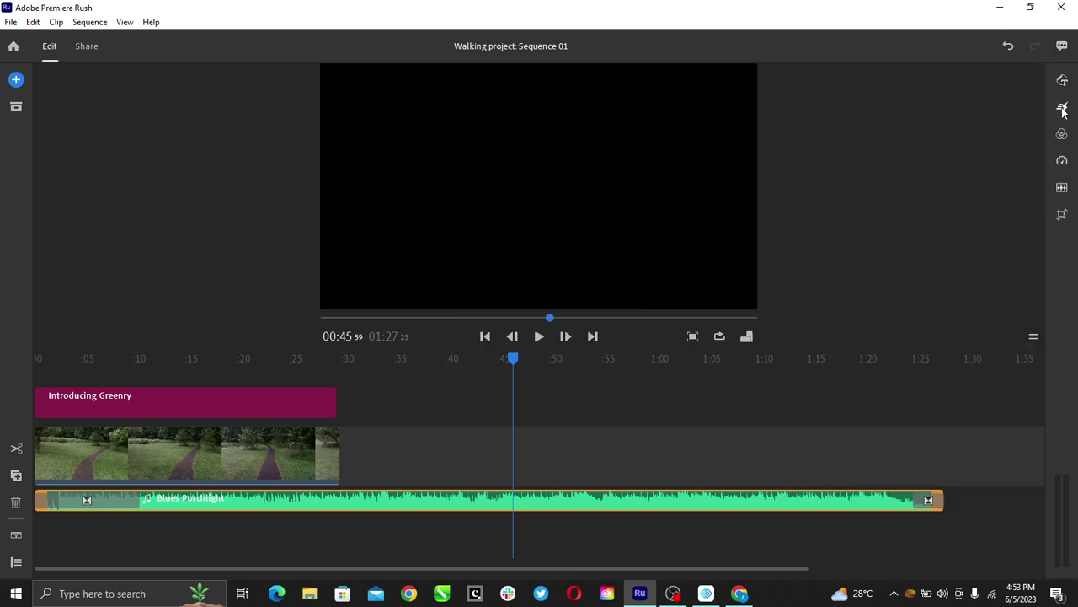
click(928, 502)
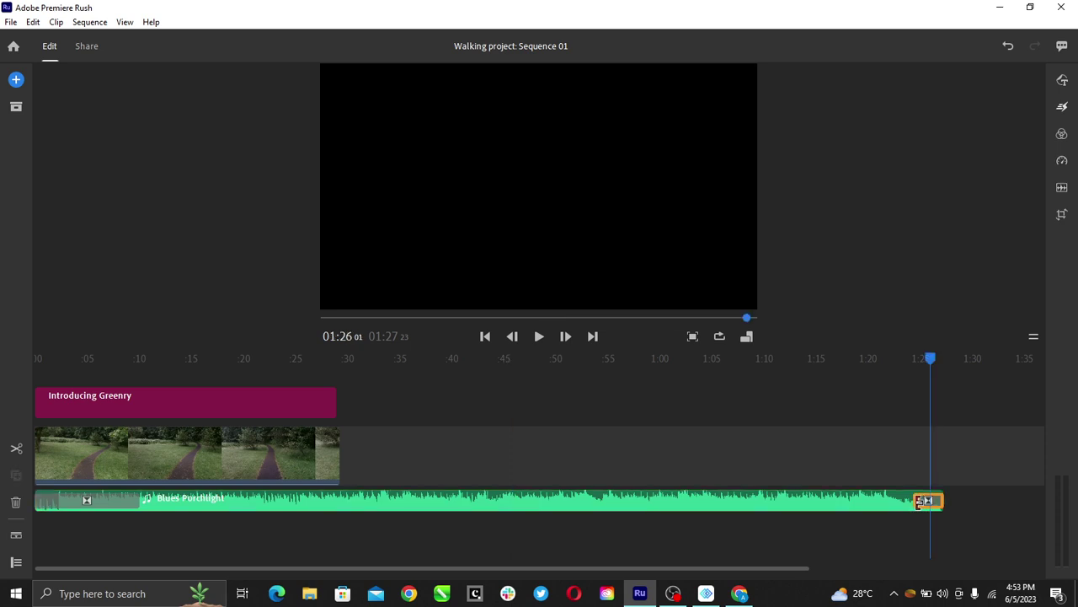
drag(920, 503, 832, 520)
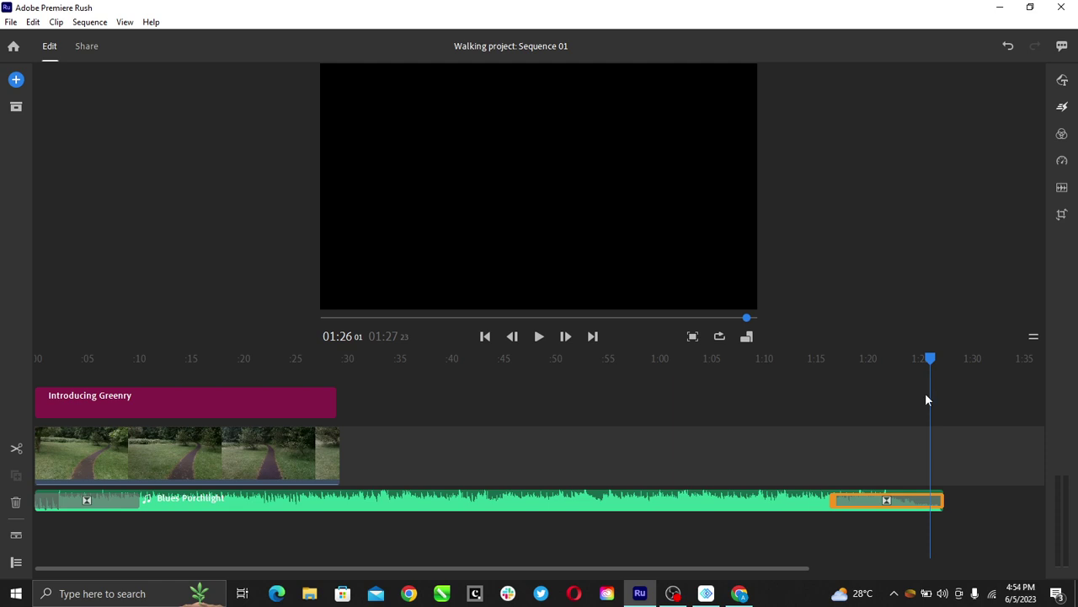
click(85, 501)
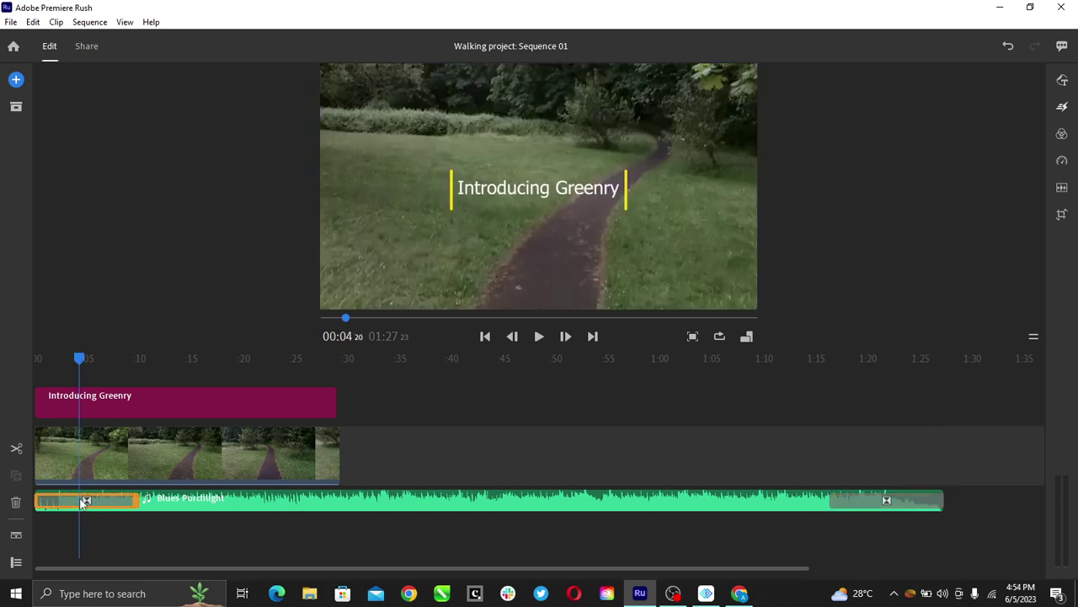
click(922, 503)
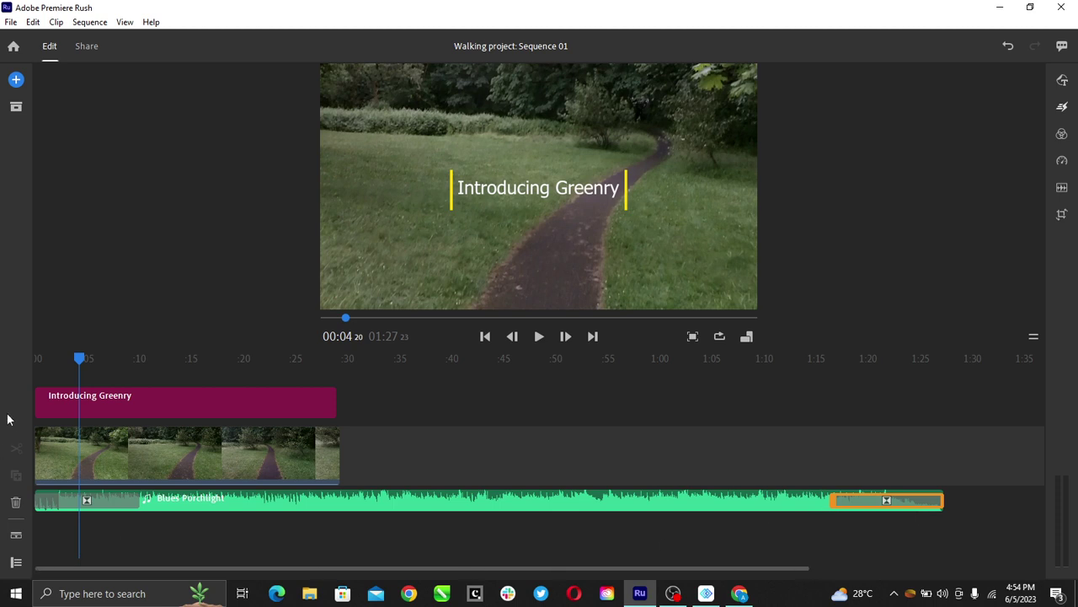
click(98, 513)
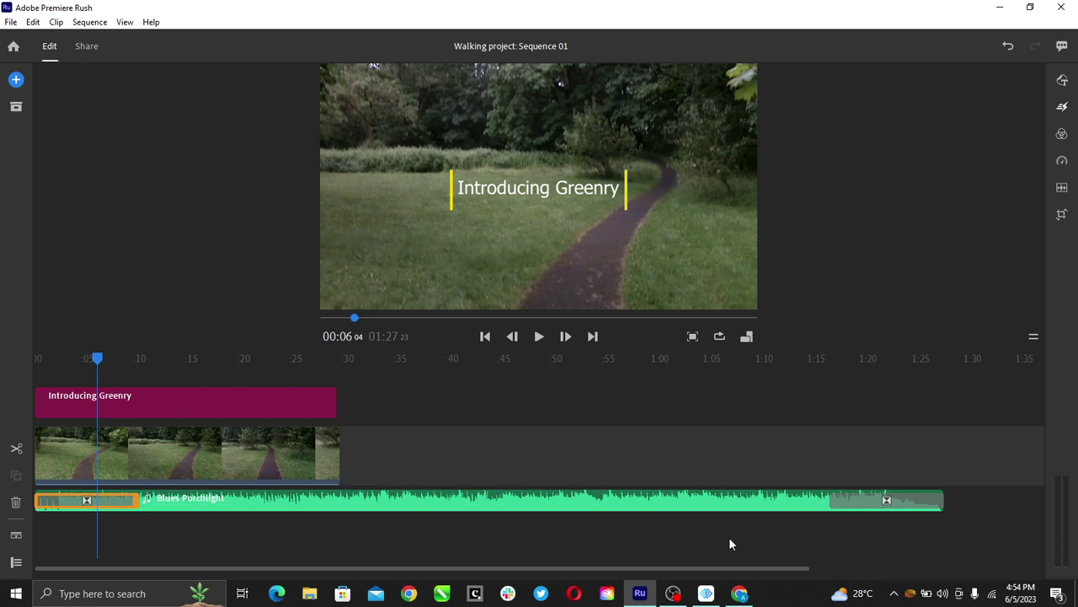
click(846, 505)
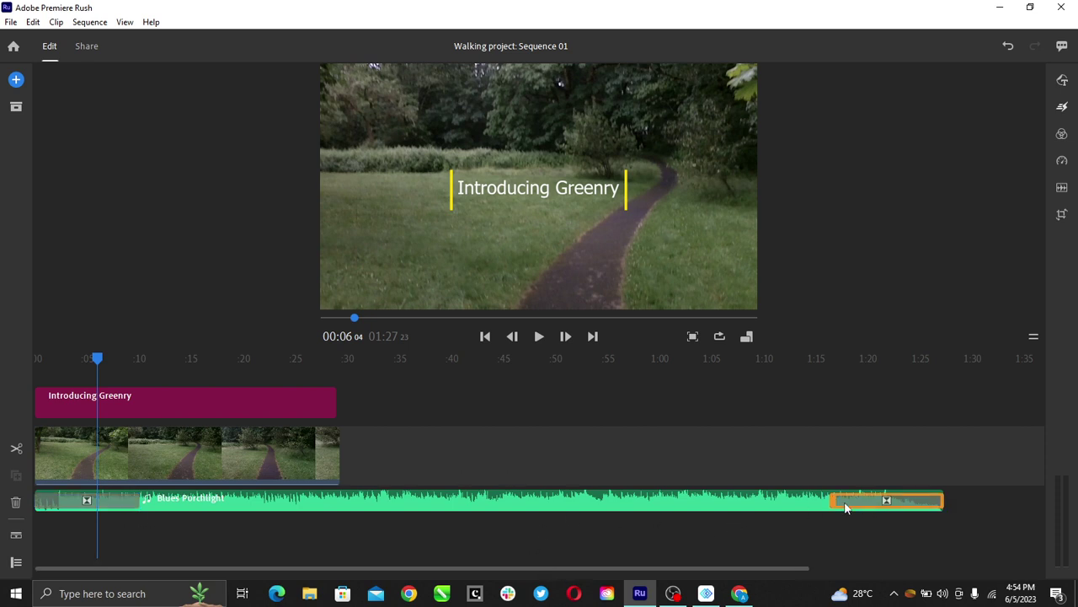